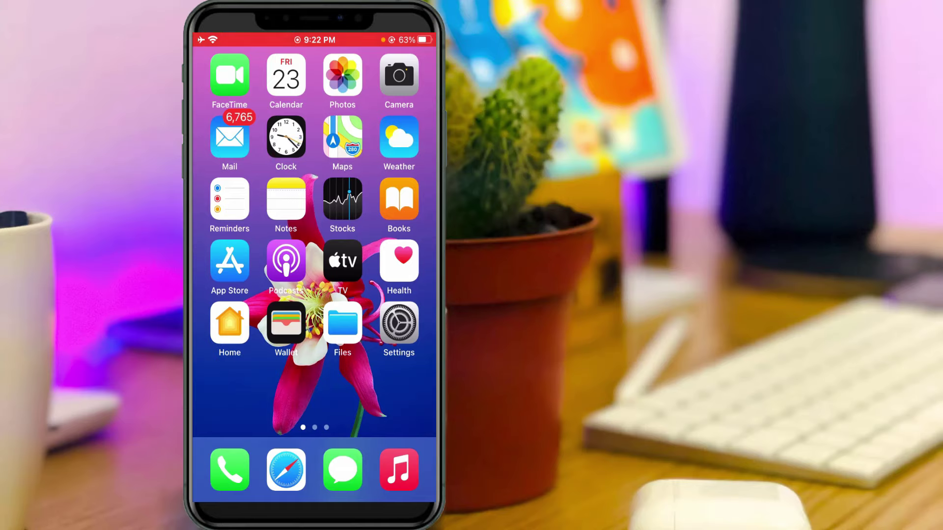
- Turn on Set Automatically under General > Date & Time, then return to General
left_click(398, 324)
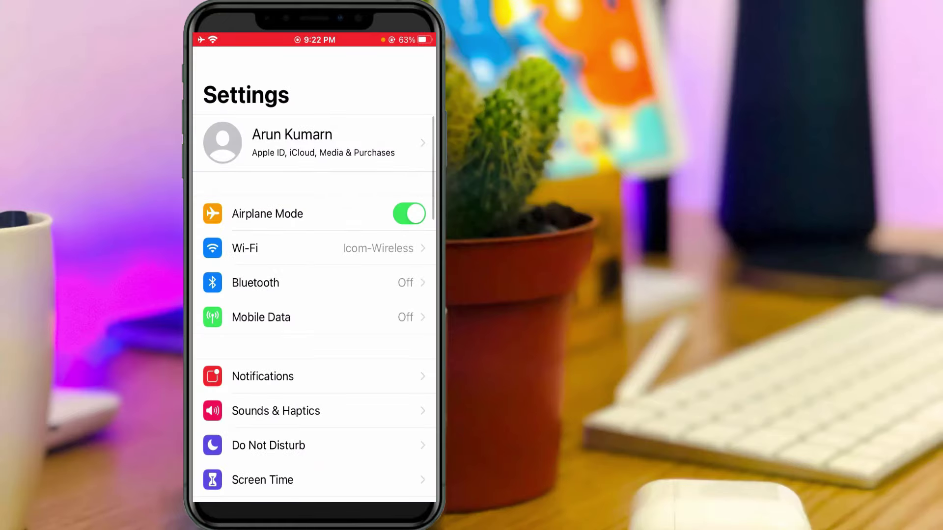
scroll(314, 294, "down", 5)
left_click(233, 246)
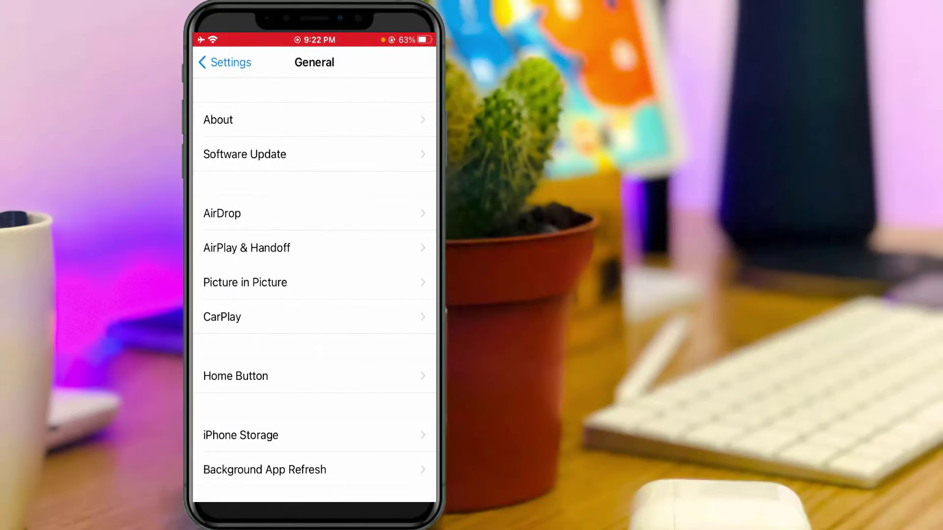
scroll(314, 295, "down", 3)
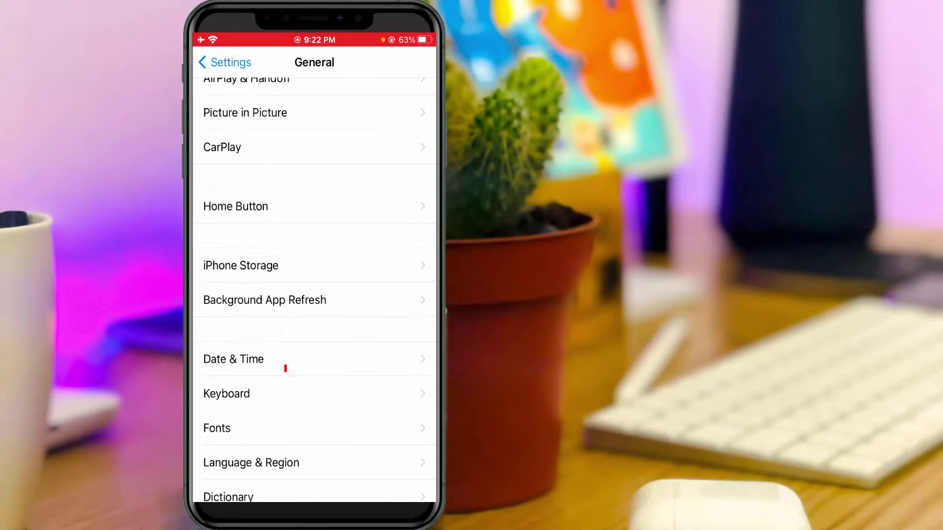
left_click(233, 358)
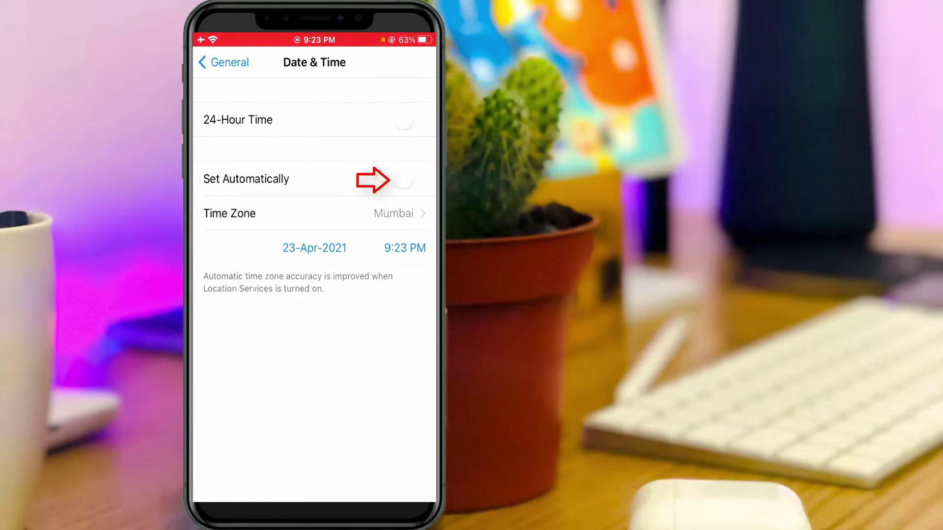
left_click(409, 179)
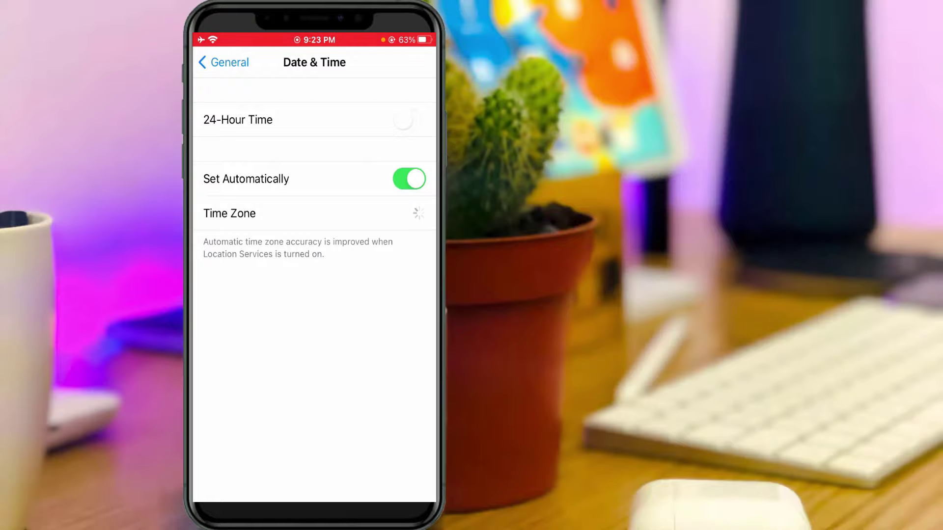
left_click(225, 62)
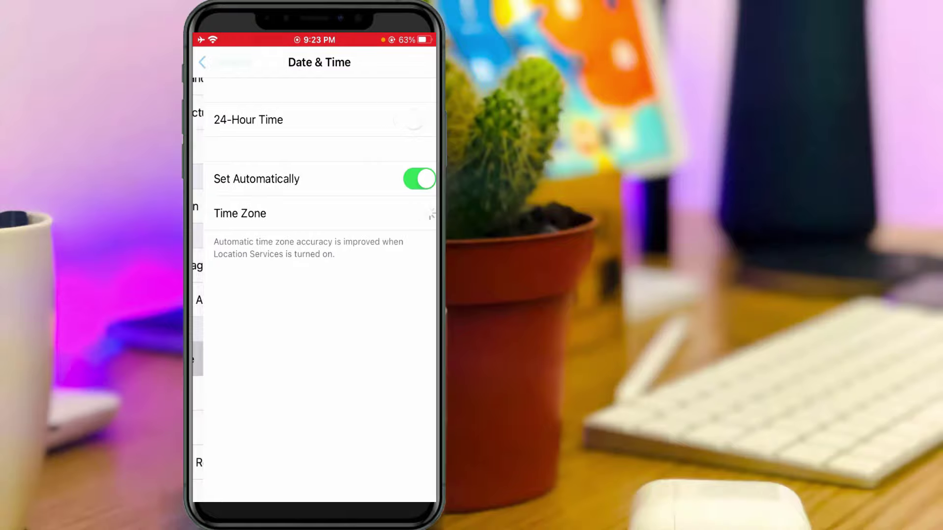
- Delete the Gmail account from the iPhone via Mail > Accounts
left_click(224, 61)
scroll(314, 294, "up", 5)
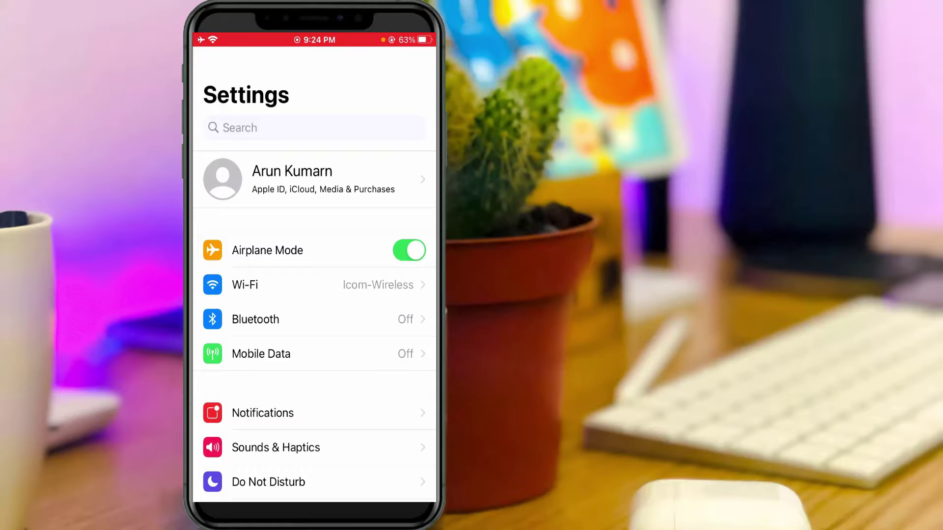
scroll(314, 294, "down", 5)
scroll(315, 295, "down", 3)
scroll(314, 295, "down", 2)
scroll(314, 295, "down", 3)
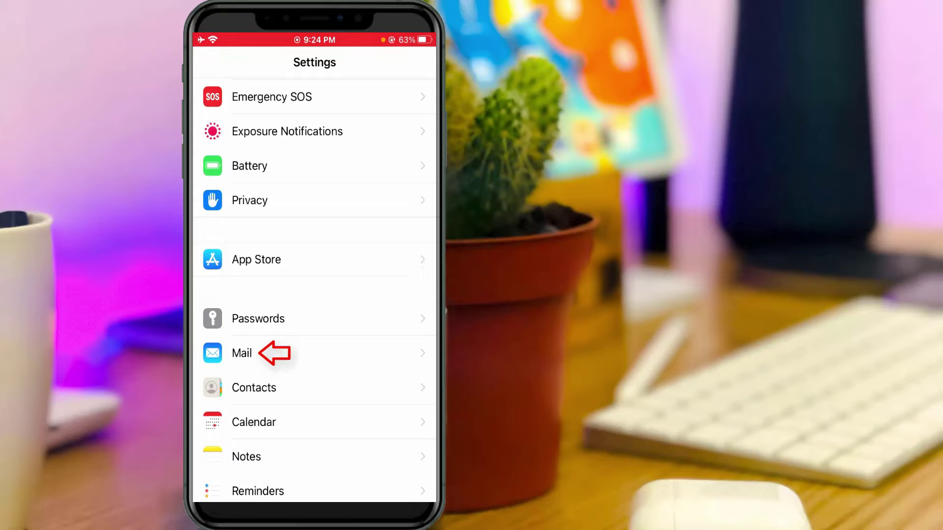
left_click(242, 353)
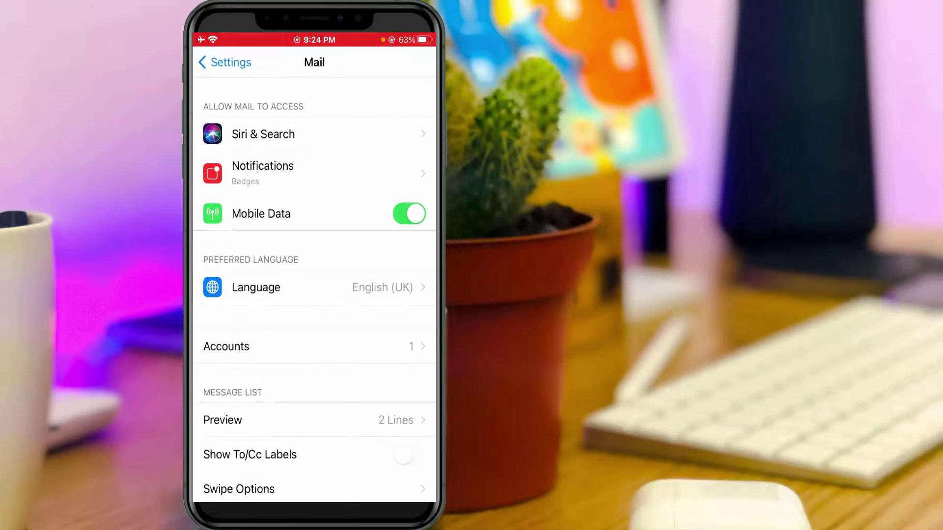
left_click(226, 346)
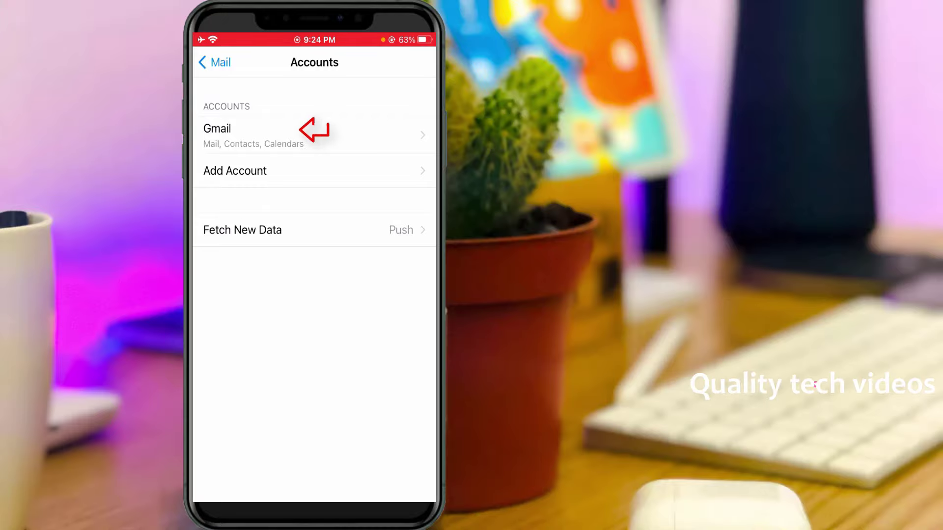
left_click(217, 134)
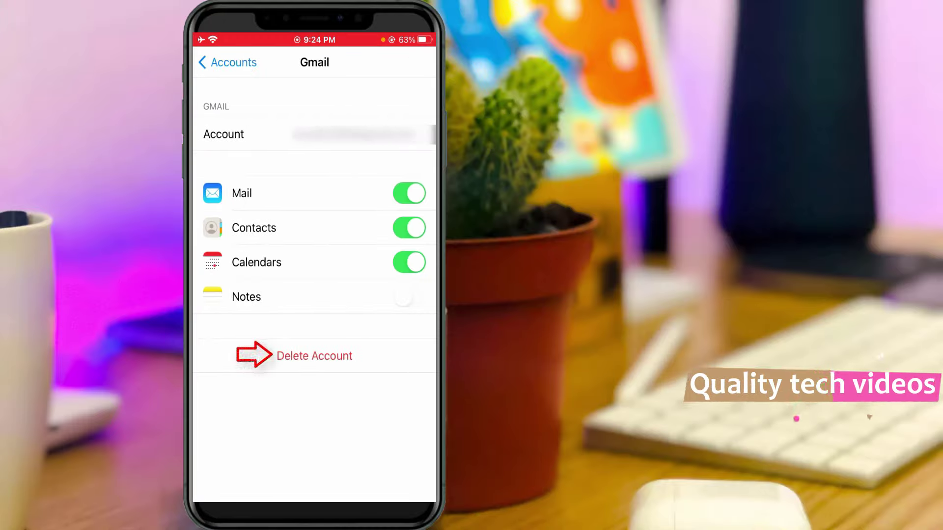
left_click(314, 356)
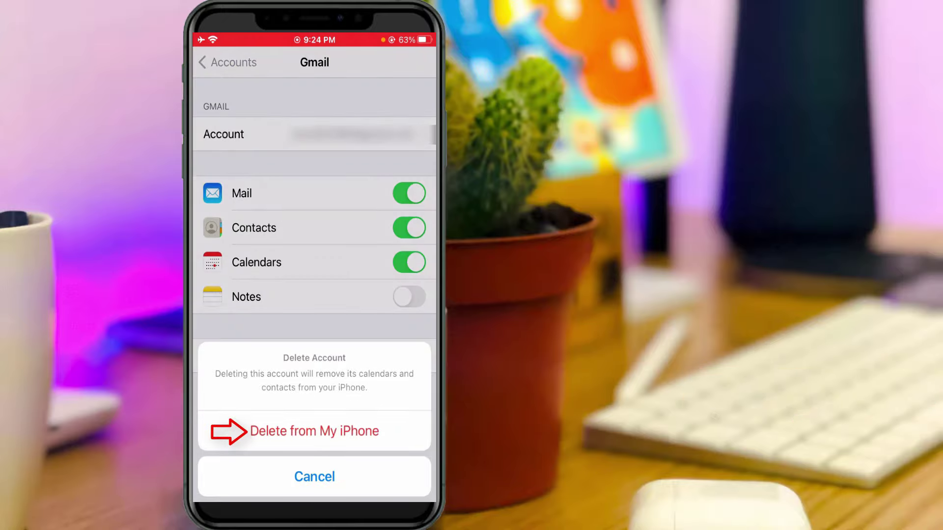
left_click(313, 431)
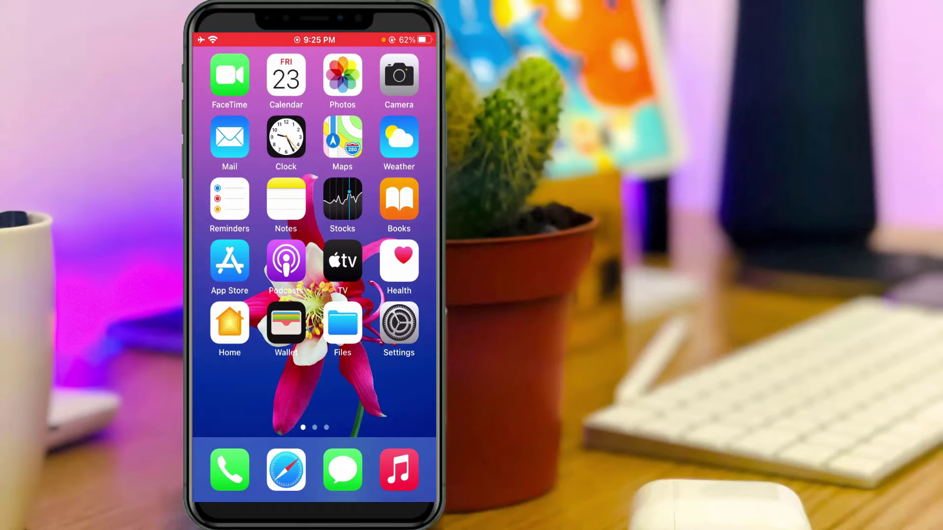
- Start adding a Google account under Mail > Add Account, allowing sign-in through google.com
left_click(398, 324)
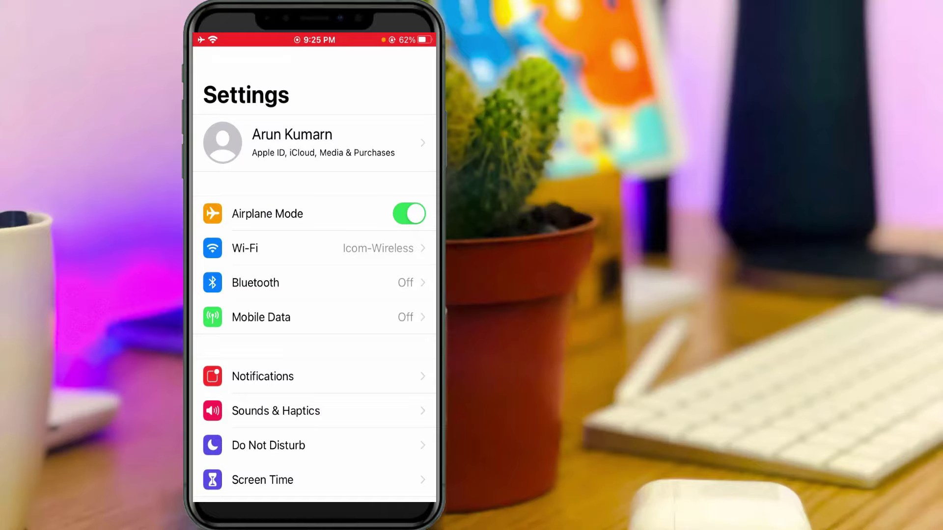
scroll(315, 294, "down", 5)
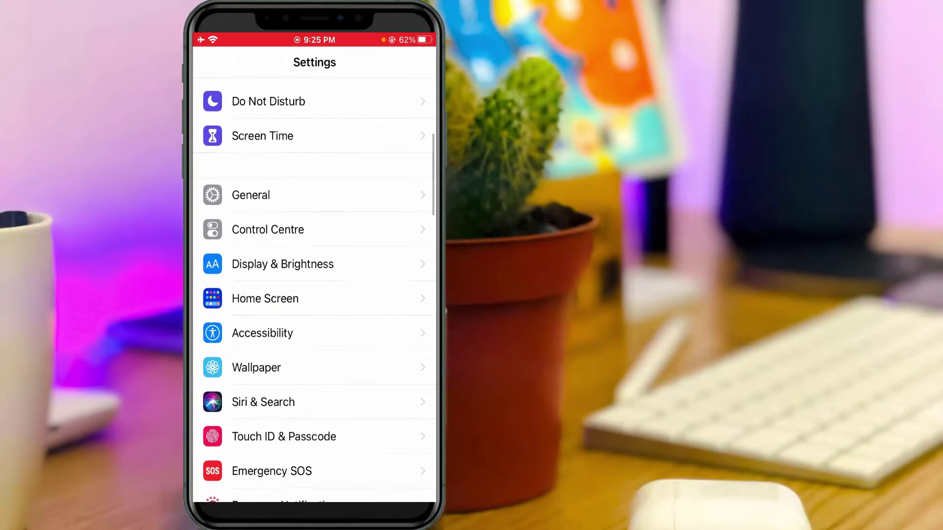
scroll(273, 330, "down", 5)
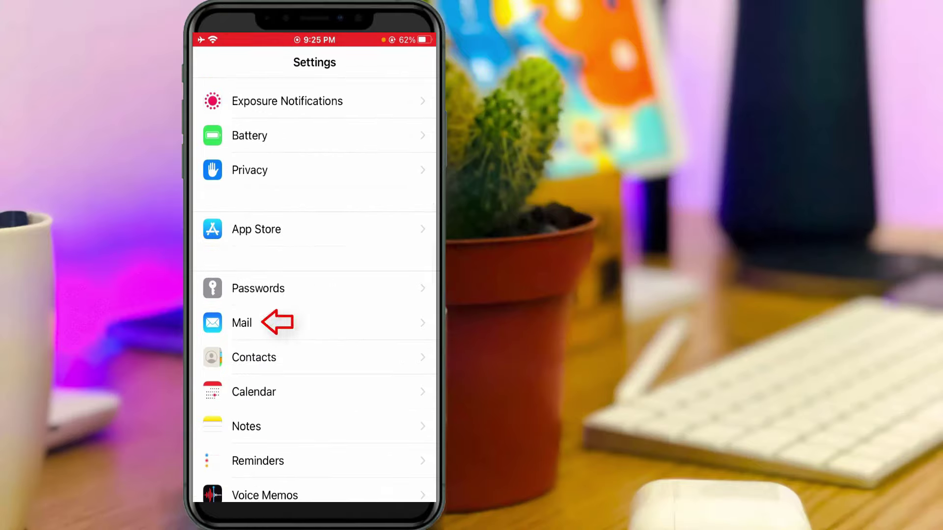
left_click(241, 323)
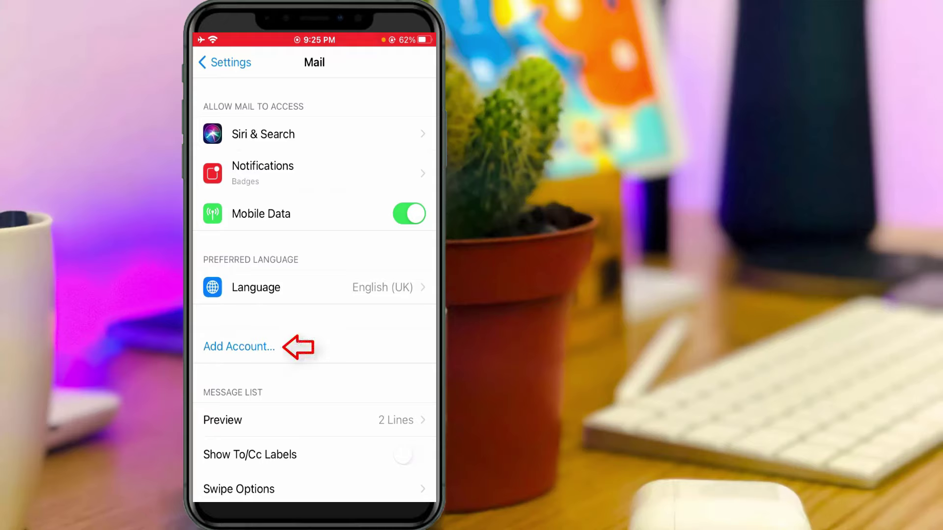
left_click(239, 347)
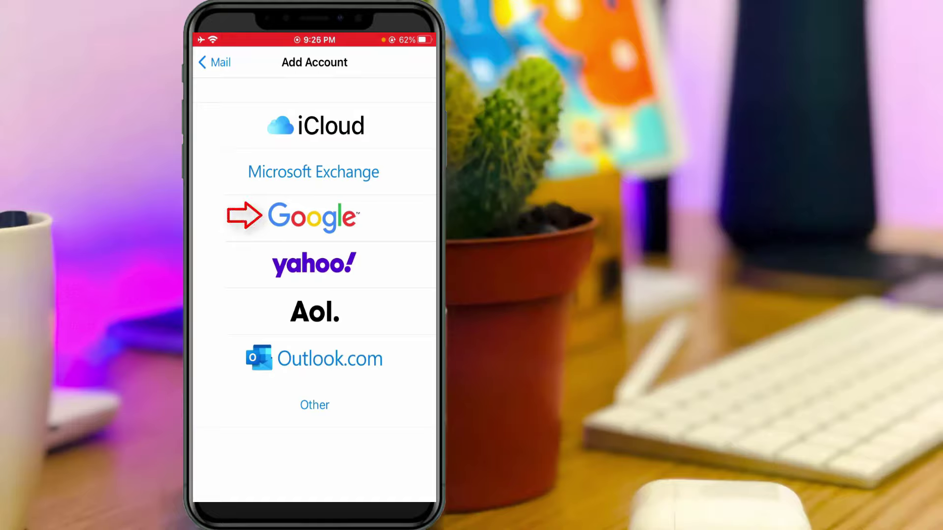
left_click(313, 217)
left_click(358, 312)
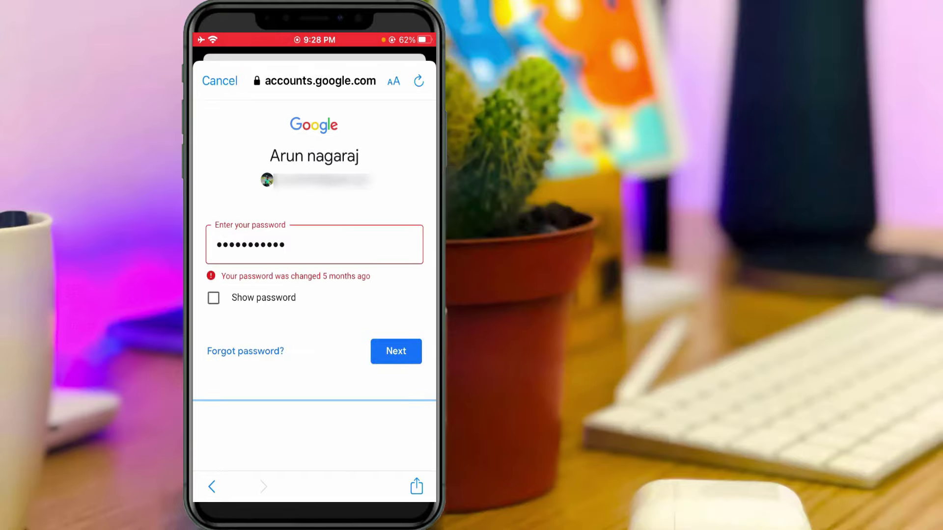
- Submit the Google password to finish signing in to Gmail
left_click(396, 352)
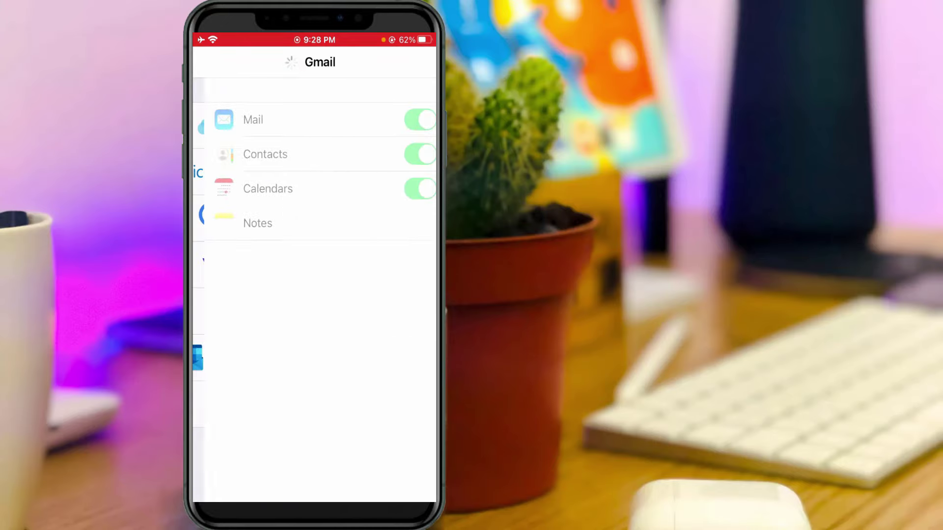